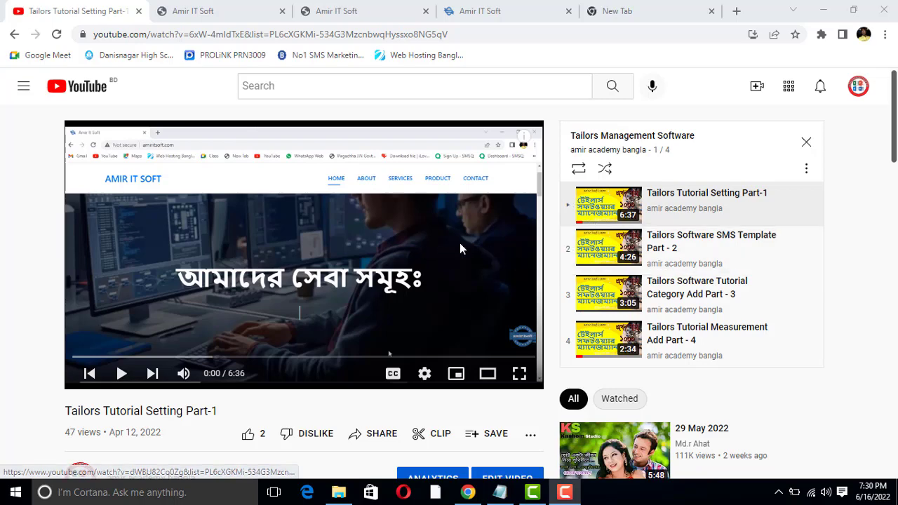
- Close the duplicate Amir IT Soft tabs and open the video's demo link in a new tab
{"action": "scroll", "coordinate": [43, 359], "scroll_direction": "down", "scroll_amount": 2}
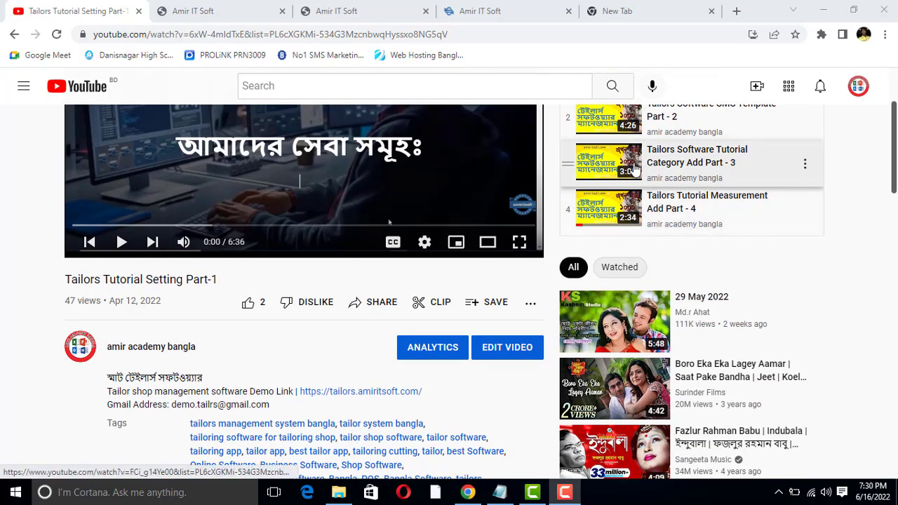
{"action": "scroll", "coordinate": [582, 239], "scroll_direction": "up", "scroll_amount": 2}
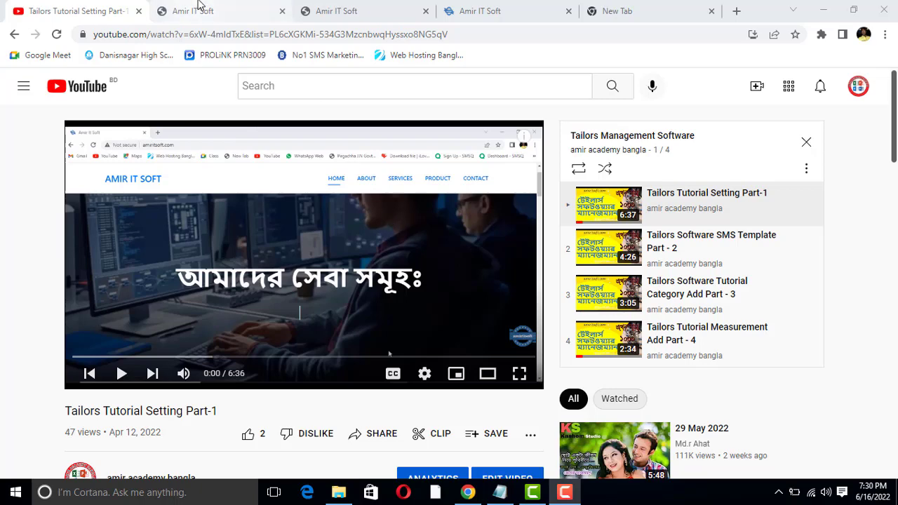
{"action": "left_click", "coordinate": [217, 8]}
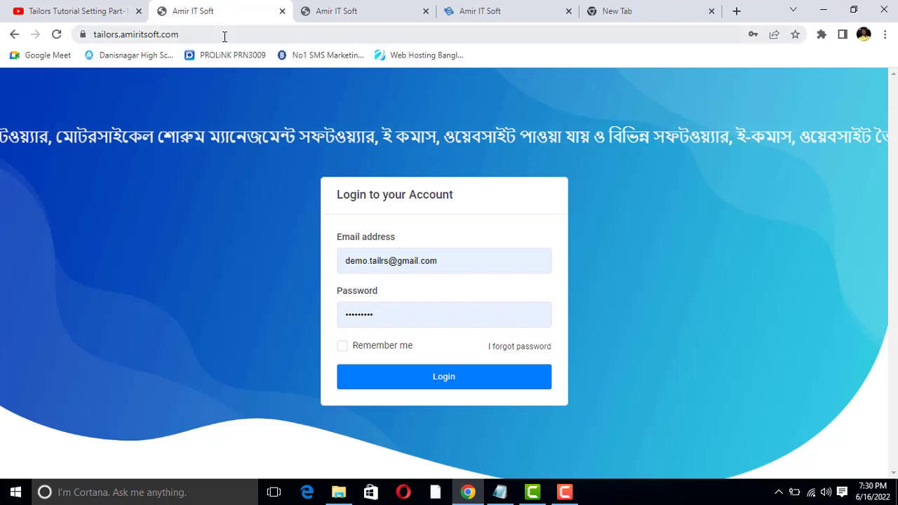
{"action": "left_click", "coordinate": [68, 7]}
{"action": "scroll", "coordinate": [203, 147], "scroll_direction": "down", "scroll_amount": 4}
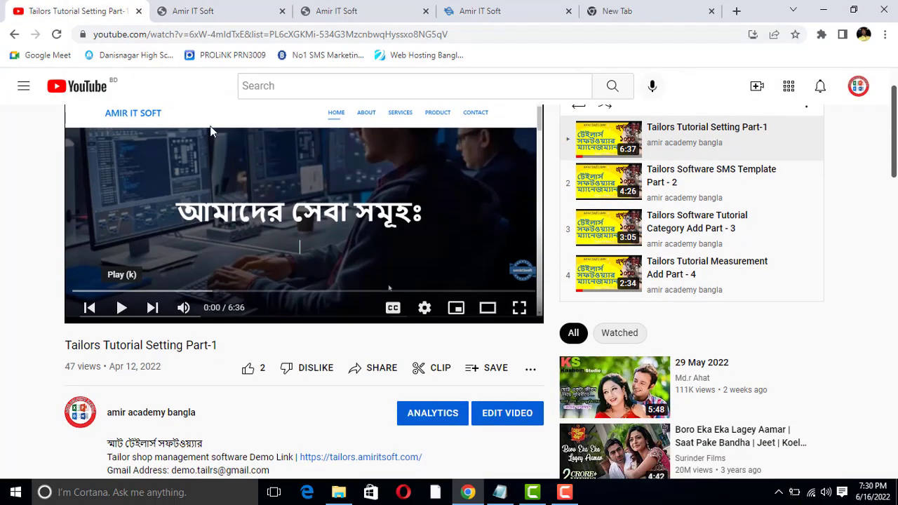
{"action": "left_click", "coordinate": [281, 11]}
{"action": "left_click", "coordinate": [281, 11]}
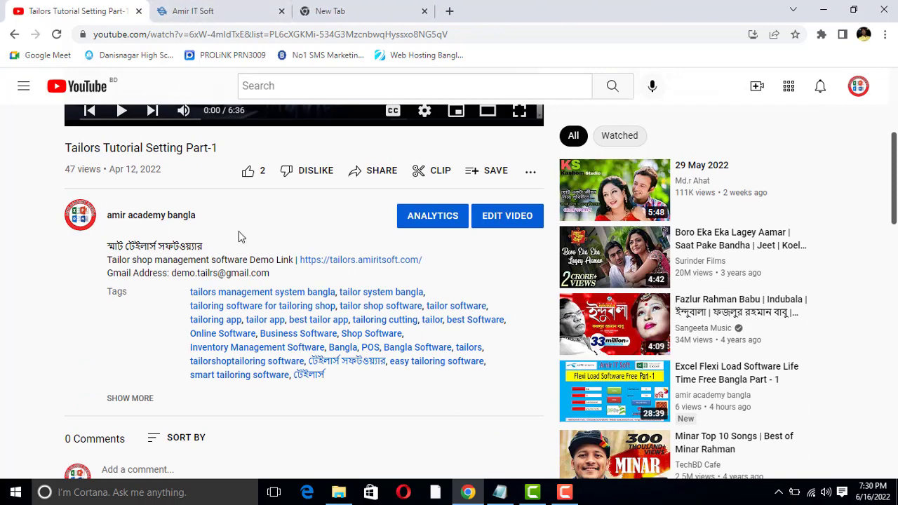
{"action": "right_click", "coordinate": [317, 262]}
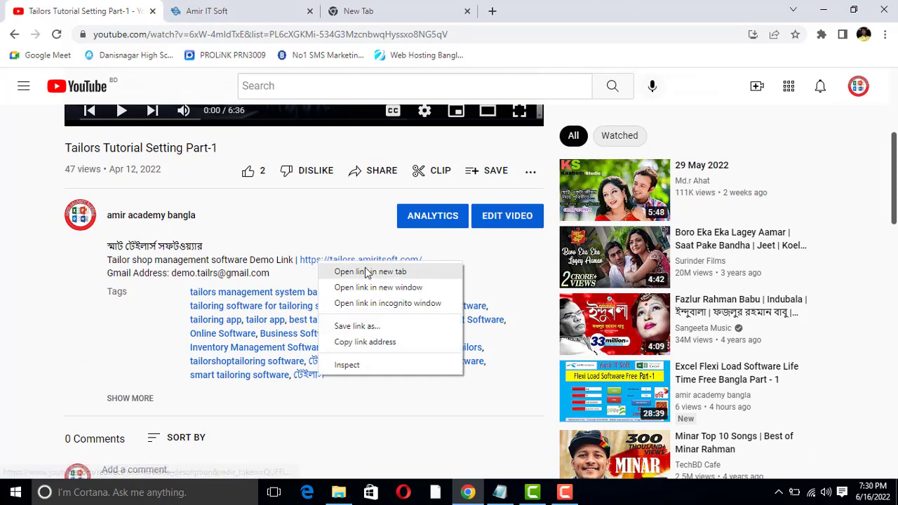
{"action": "left_click", "coordinate": [369, 273]}
{"action": "left_click", "coordinate": [253, 9]}
{"action": "left_click", "coordinate": [79, 9]}
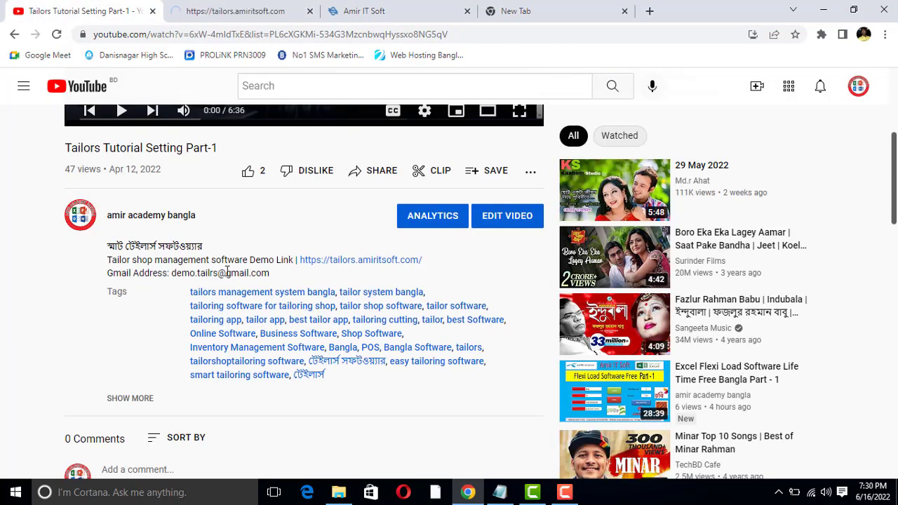
- Expand the video description, copy the demo login email, and go to the login page
{"action": "left_click", "coordinate": [130, 397]}
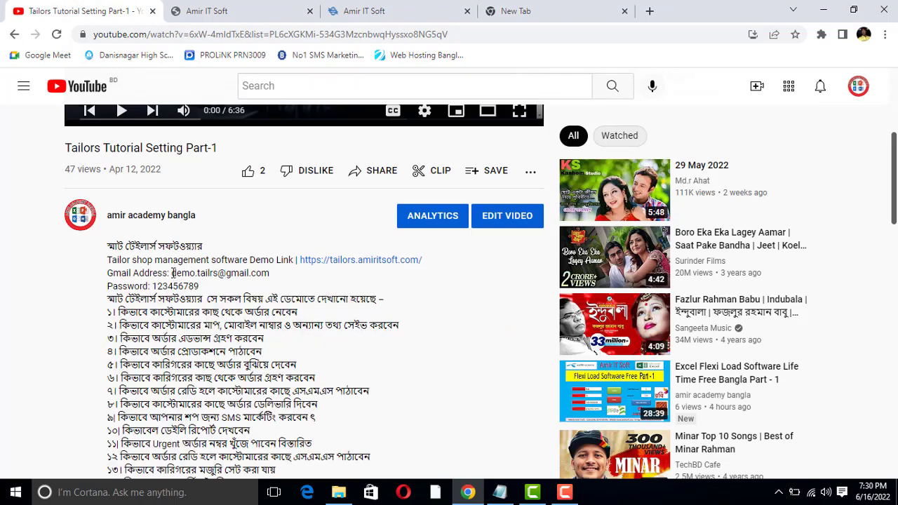
{"action": "left_click_drag", "start_coordinate": [172, 273], "coordinate": [266, 272]}
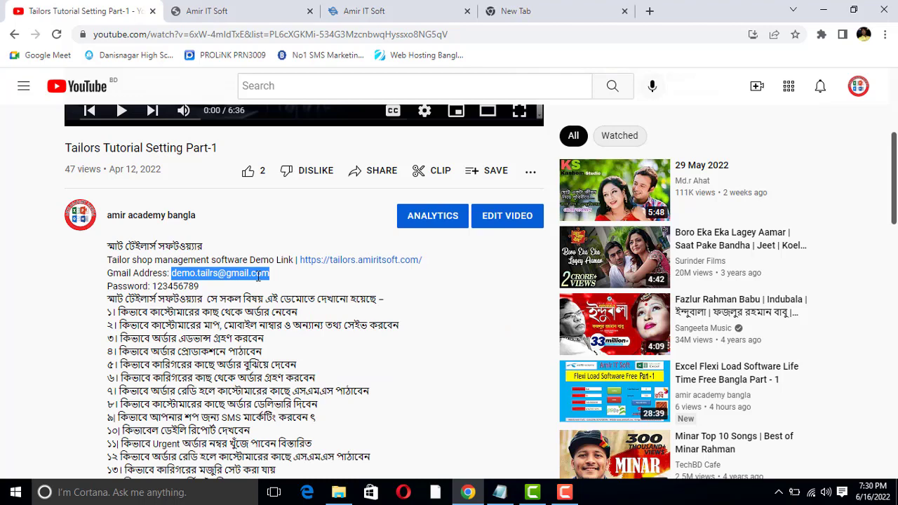
{"action": "right_click", "coordinate": [259, 276]}
{"action": "left_click", "coordinate": [283, 286]}
{"action": "left_click", "coordinate": [207, 11]}
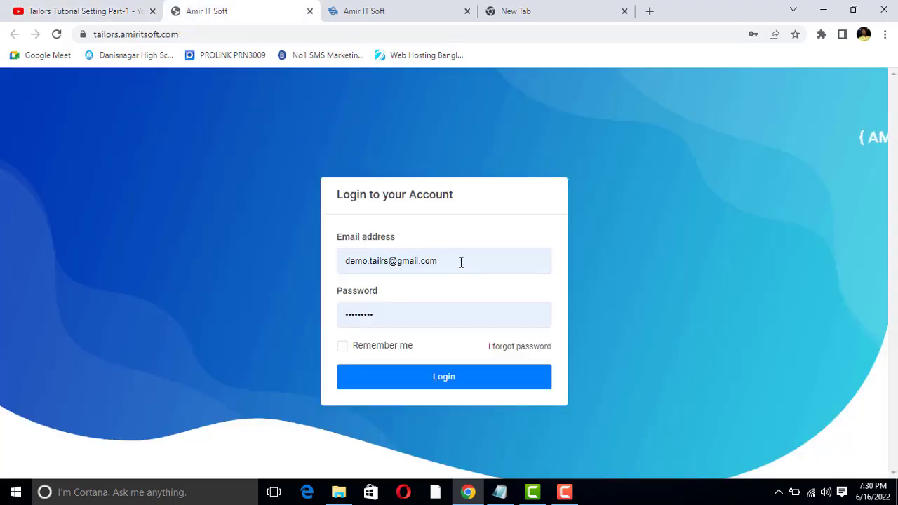
- Log in to Demo Tailors with the pasted demo email and the account password
{"action": "left_click_drag", "start_coordinate": [460, 262], "coordinate": [338, 260]}
{"action": "right_click", "coordinate": [384, 262]}
{"action": "left_click", "coordinate": [413, 301]}
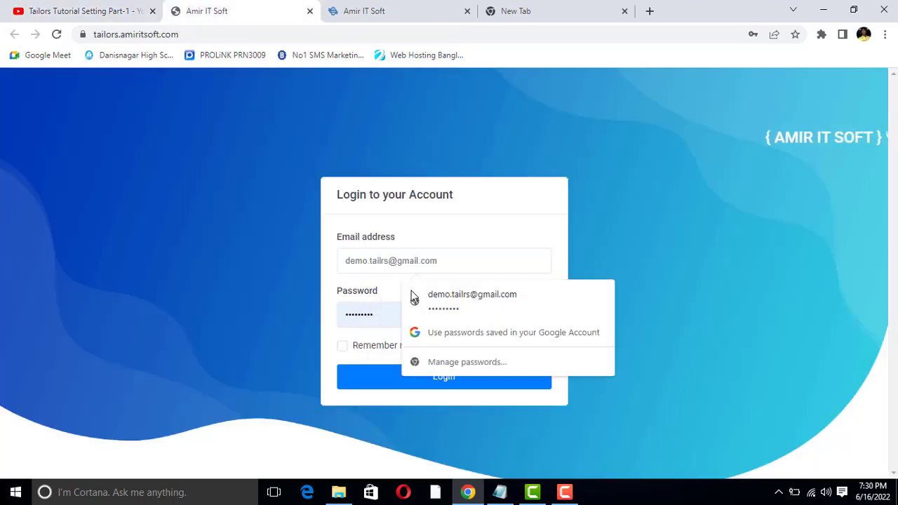
{"action": "left_click_drag", "start_coordinate": [397, 315], "coordinate": [297, 315]}
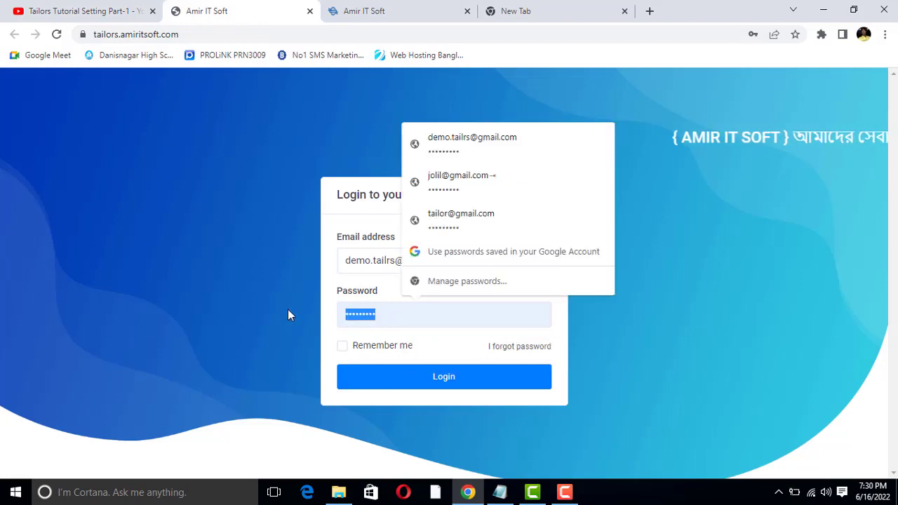
{"action": "type", "text": "123456"}
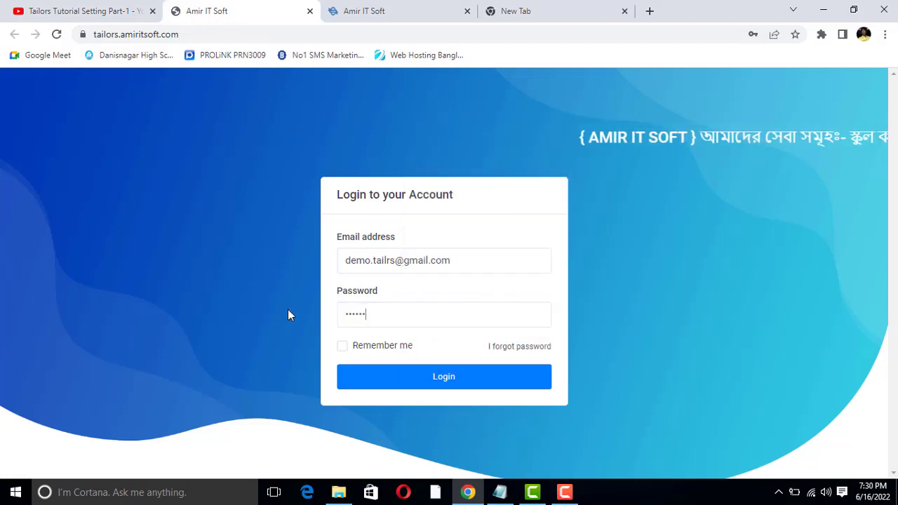
{"action": "type", "text": "789"}
{"action": "key", "text": "Return"}
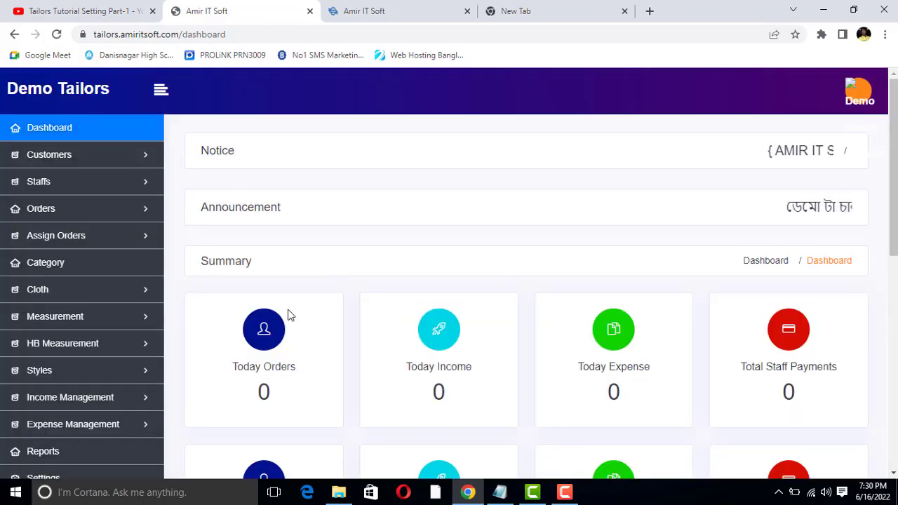
- Look over the existing Shart styles in the All Style list, then start a new style with Add New
{"action": "left_click", "coordinate": [70, 372]}
{"action": "scroll", "coordinate": [69, 336], "scroll_direction": "down", "scroll_amount": 2}
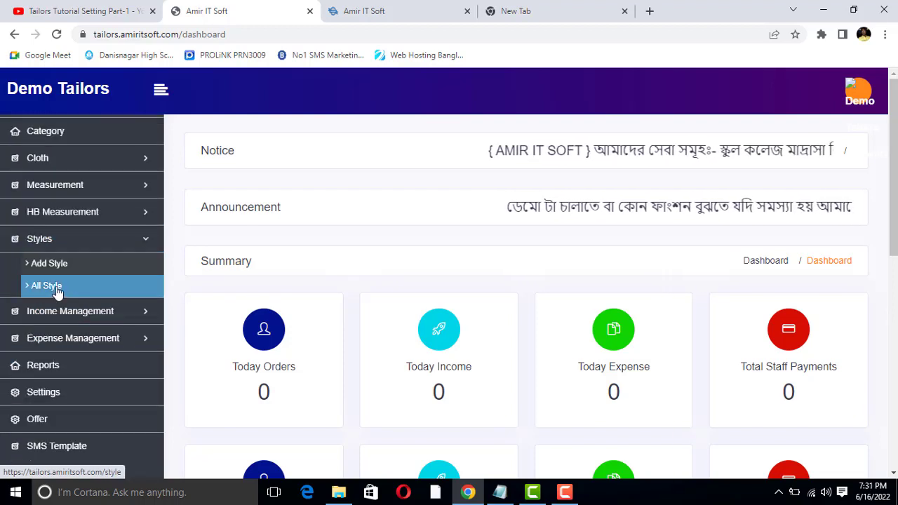
{"action": "left_click", "coordinate": [67, 291]}
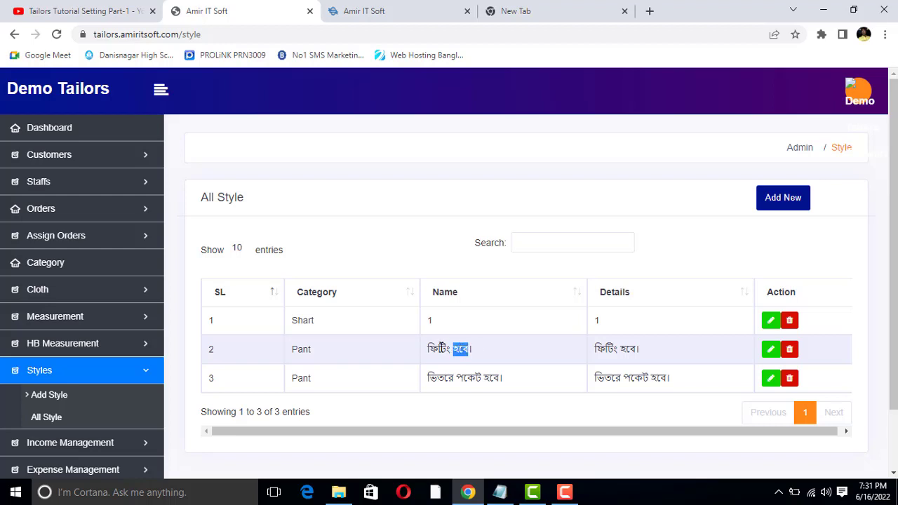
{"action": "left_click", "coordinate": [441, 348]}
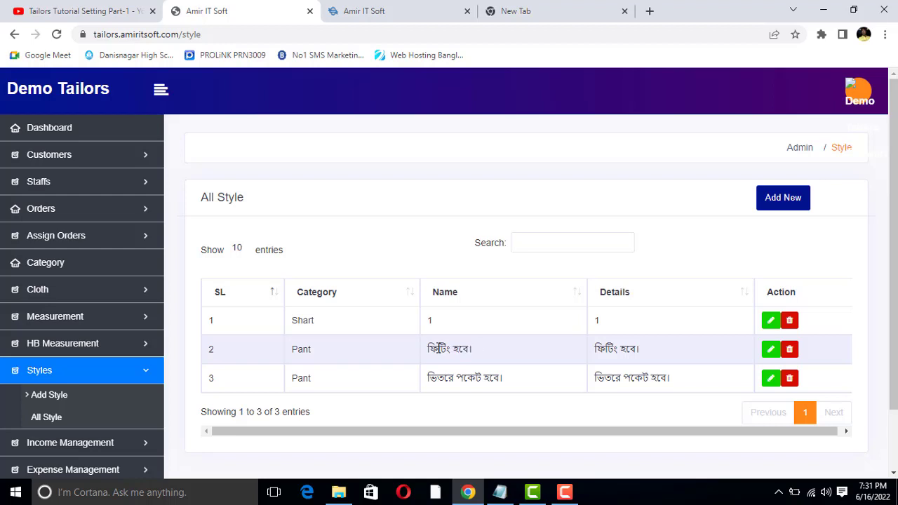
{"action": "double_click", "coordinate": [303, 319]}
{"action": "left_click", "coordinate": [401, 324]}
{"action": "double_click", "coordinate": [303, 320]}
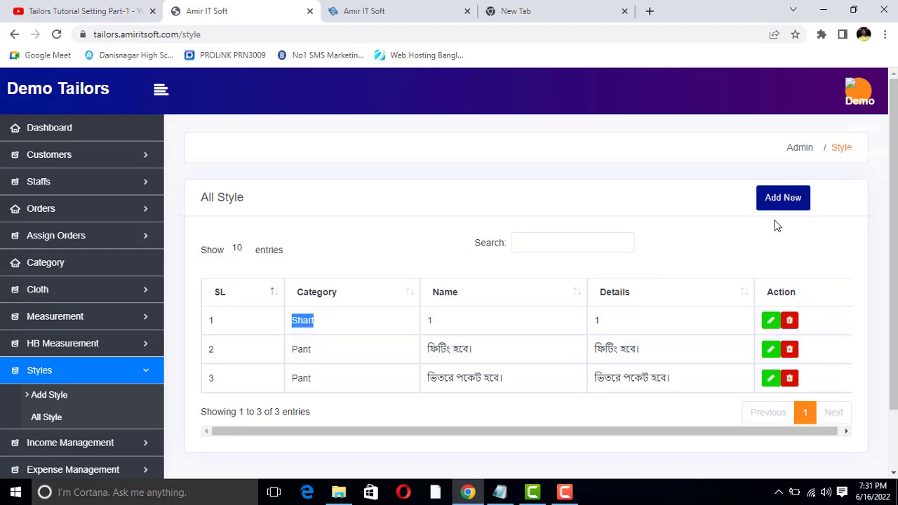
{"action": "left_click", "coordinate": [782, 197]}
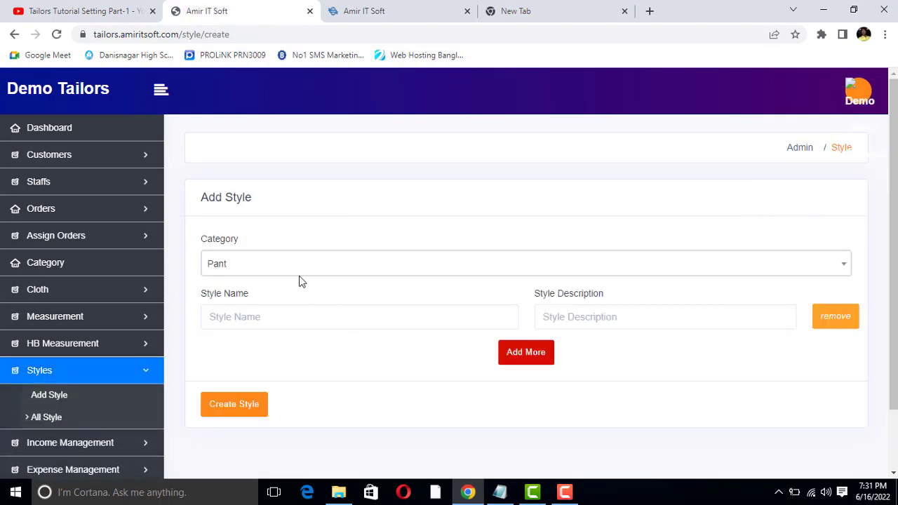
- Choose Shart as the style category and switch keyboard input to Bengali Unicode
{"action": "left_click", "coordinate": [287, 263]}
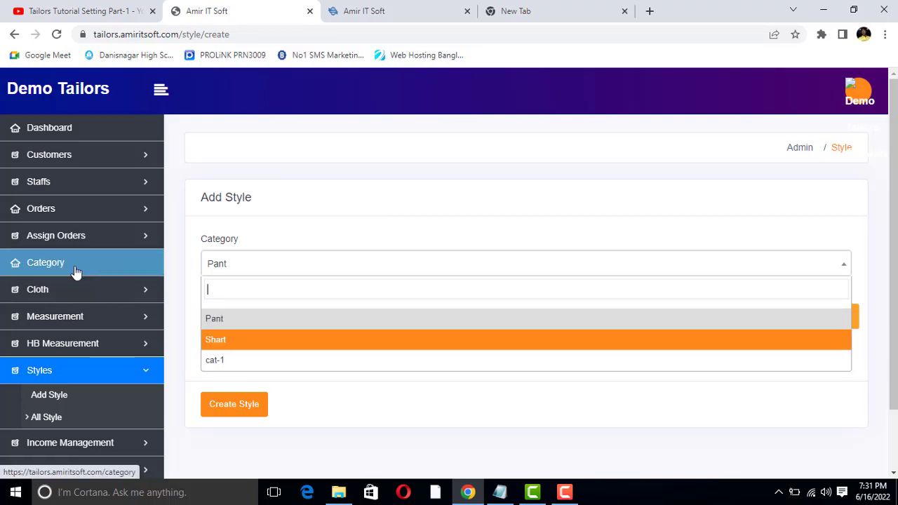
{"action": "left_click", "coordinate": [252, 340]}
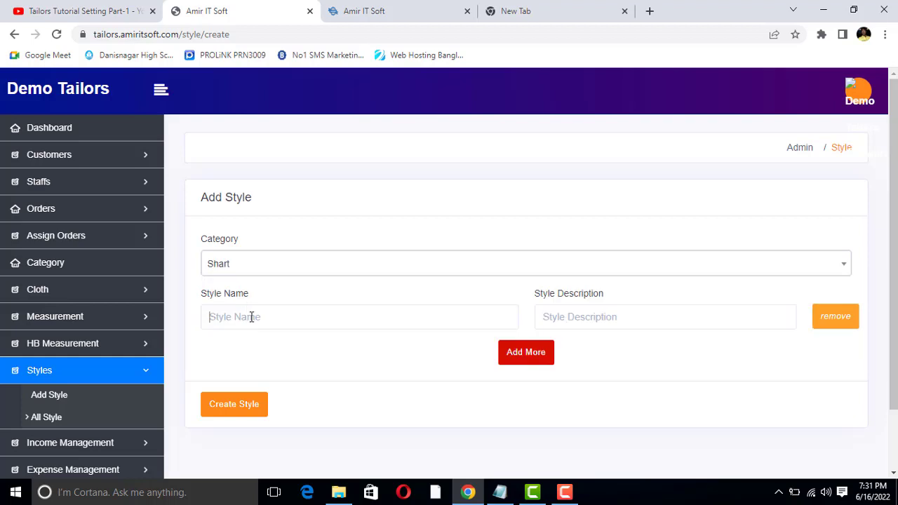
{"action": "left_click", "coordinate": [778, 492]}
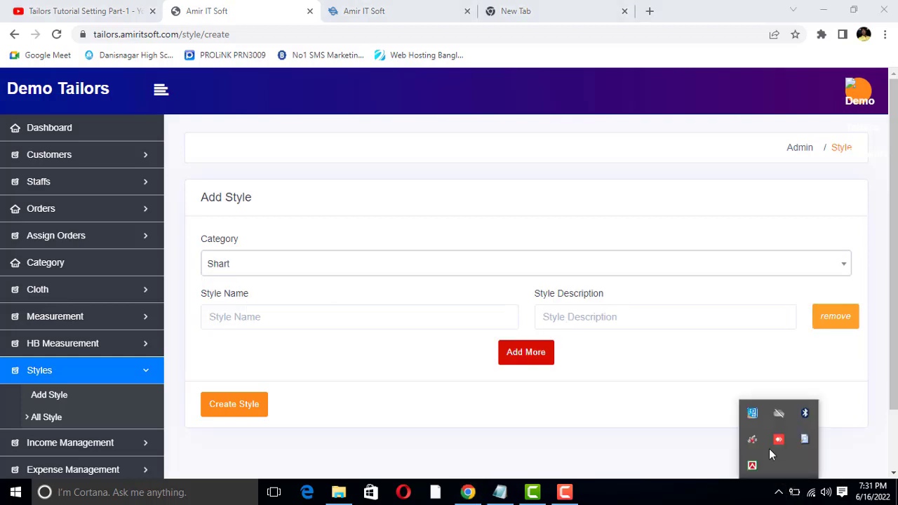
{"action": "left_click", "coordinate": [749, 464]}
{"action": "left_click", "coordinate": [678, 389]}
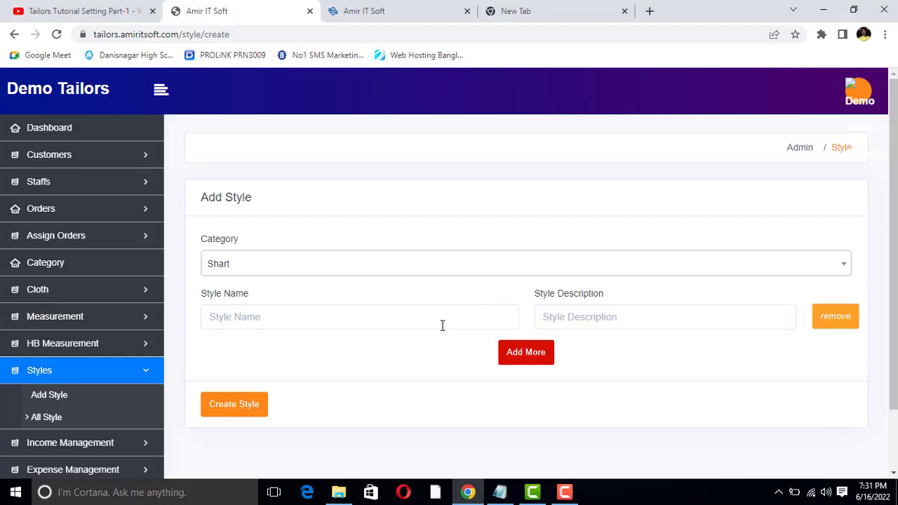
- Enter 'ভিতরে পকেট হবে' as the style name and copy it into the style description
{"action": "type", "text": "ভিতরে পকেট হবে"}
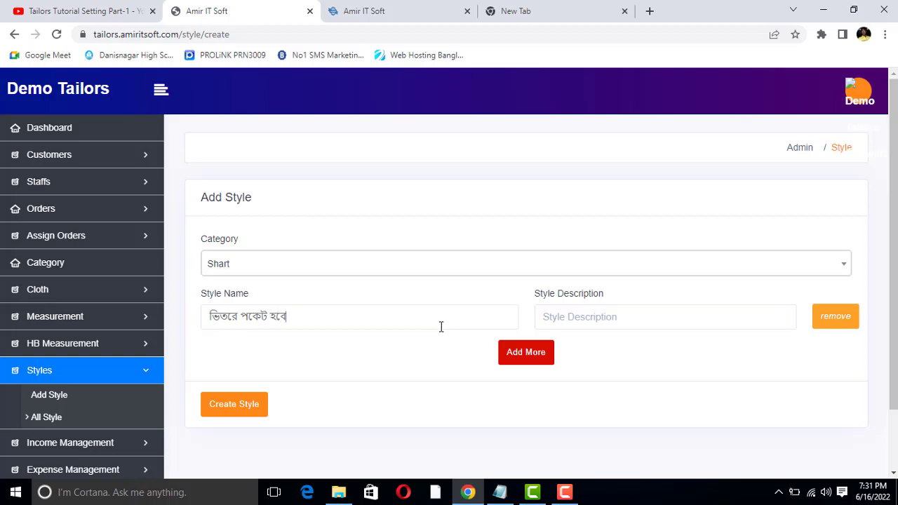
{"action": "left_click_drag", "start_coordinate": [288, 317], "coordinate": [205, 307]}
{"action": "key", "text": "ctrl+c"}
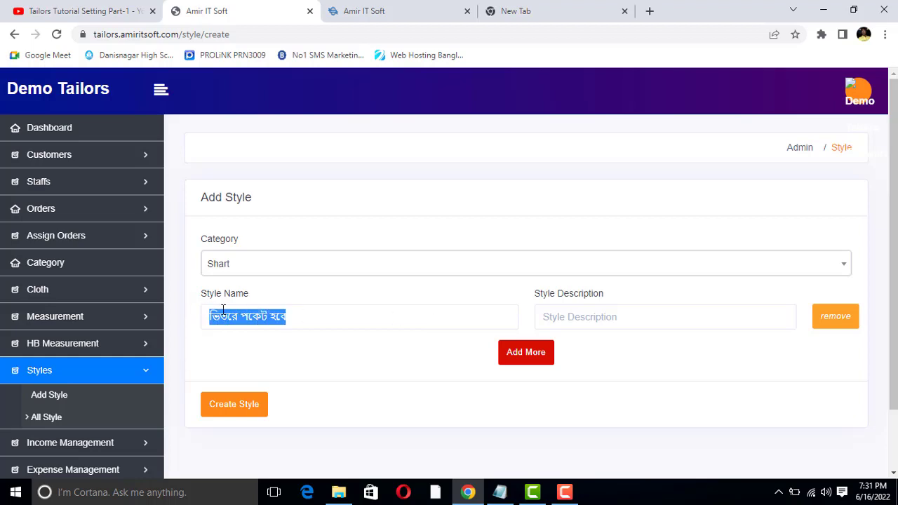
{"action": "left_click", "coordinate": [568, 317]}
{"action": "key", "text": "ctrl+v"}
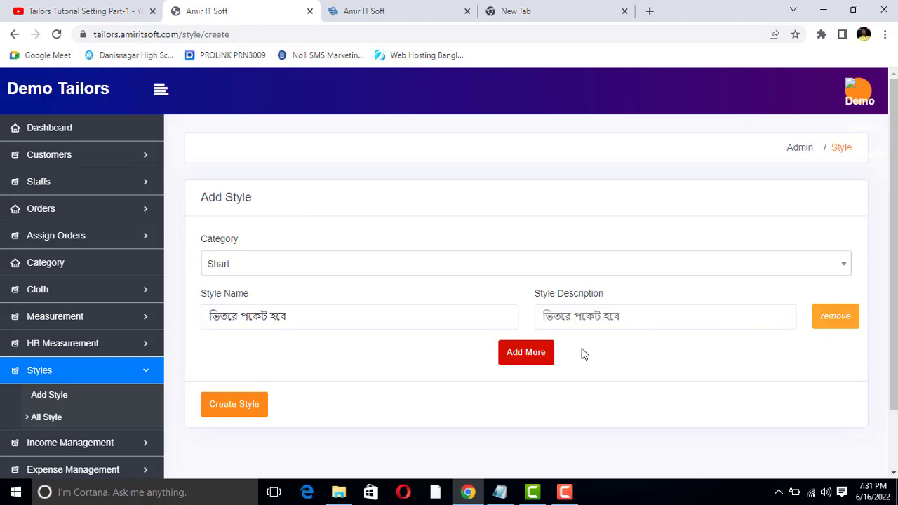
- Add a second style row with 'হাফ হাতা হবে' as both name and description
{"action": "left_click", "coordinate": [519, 353]}
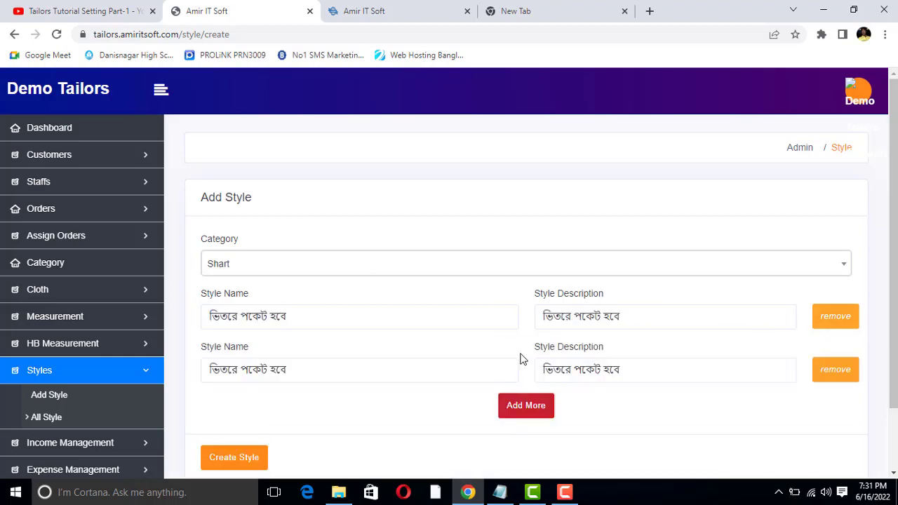
{"action": "triple_click", "coordinate": [411, 369]}
{"action": "key", "text": "BackSpace"}
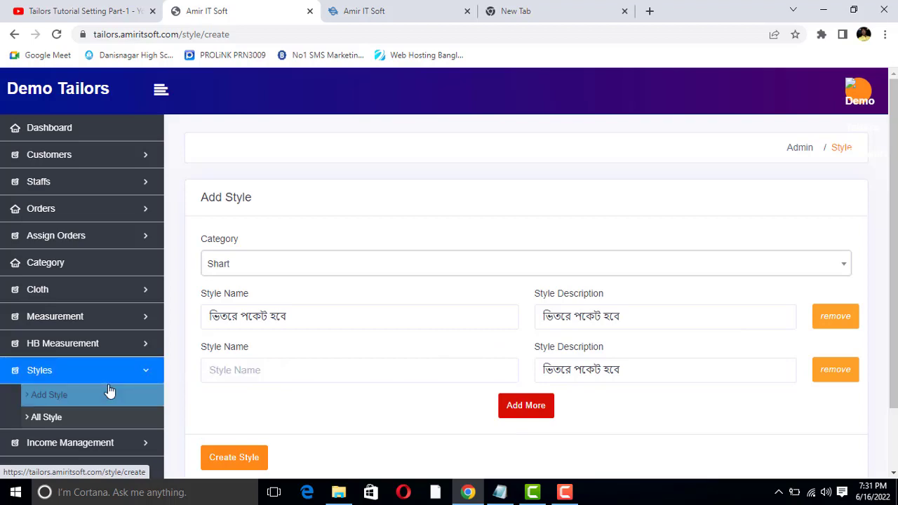
{"action": "type", "text": "হাফ হাতা হবে"}
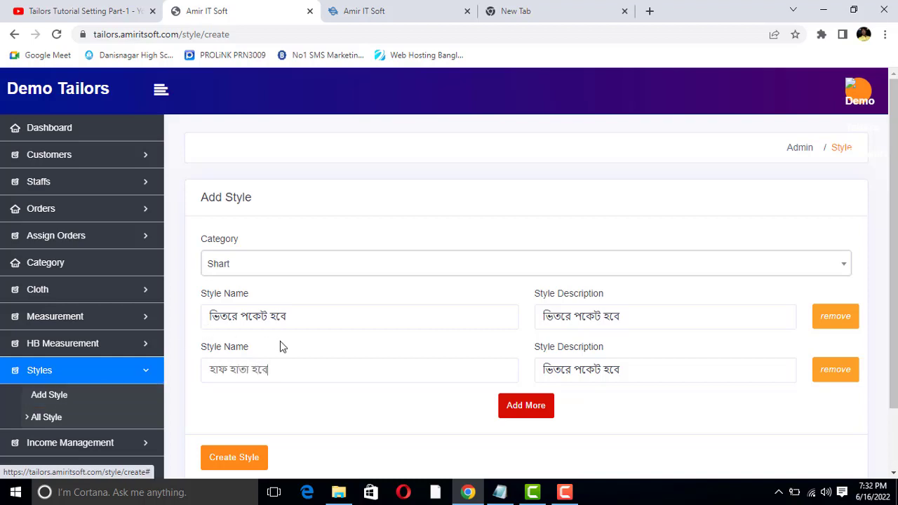
{"action": "left_click_drag", "start_coordinate": [267, 369], "coordinate": [208, 367]}
{"action": "key", "text": "ctrl+c"}
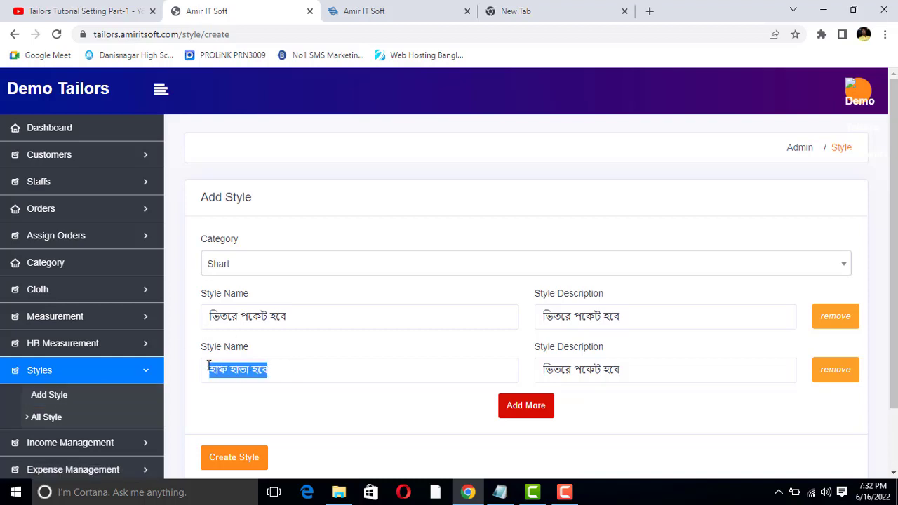
{"action": "triple_click", "coordinate": [682, 371]}
{"action": "key", "text": "ctrl+v"}
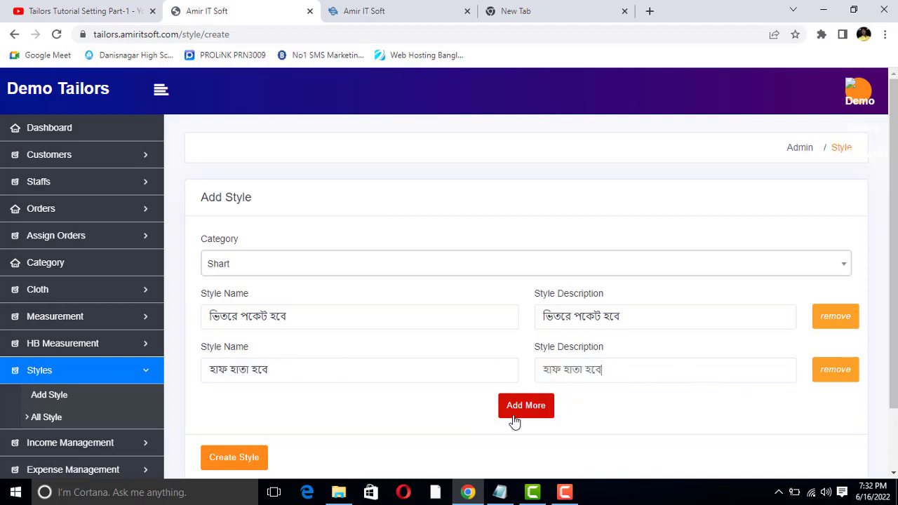
{"action": "scroll", "coordinate": [449, 362], "scroll_direction": "down", "scroll_amount": 2}
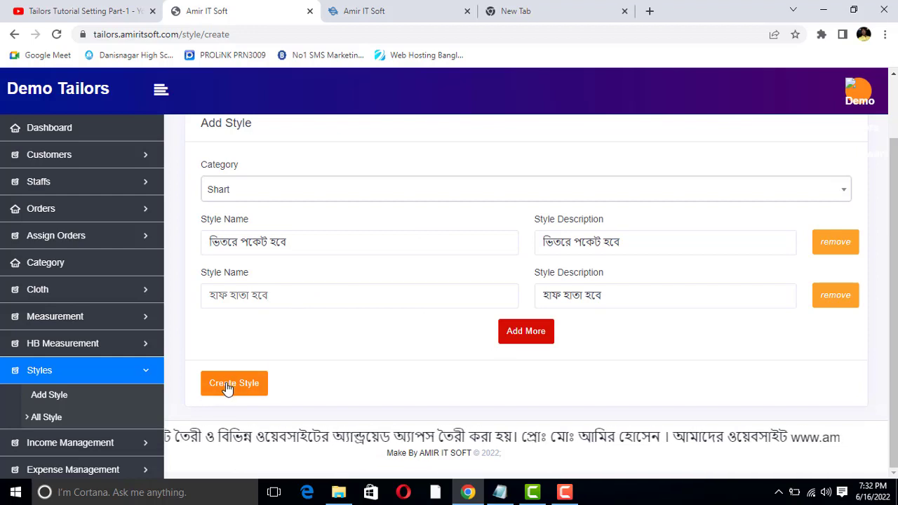
{"action": "double_click", "coordinate": [254, 247]}
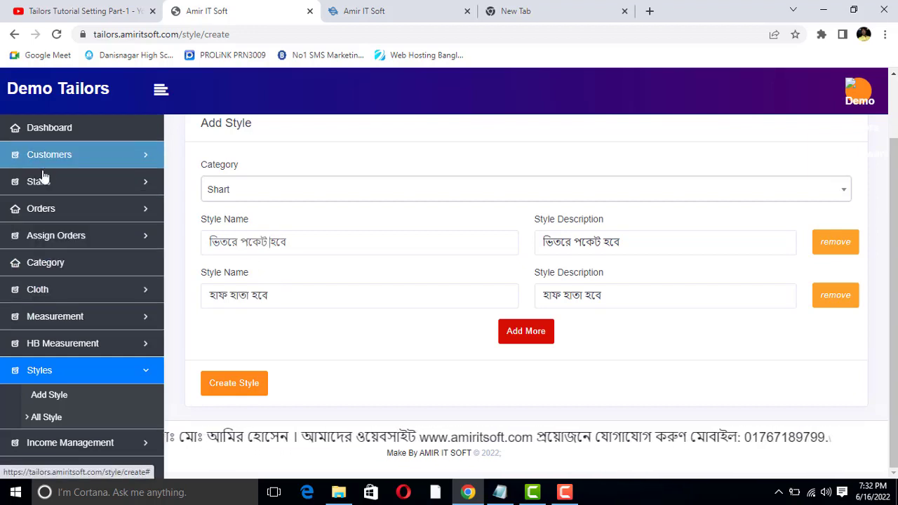
{"action": "scroll", "coordinate": [358, 272], "scroll_direction": "up", "scroll_amount": 1}
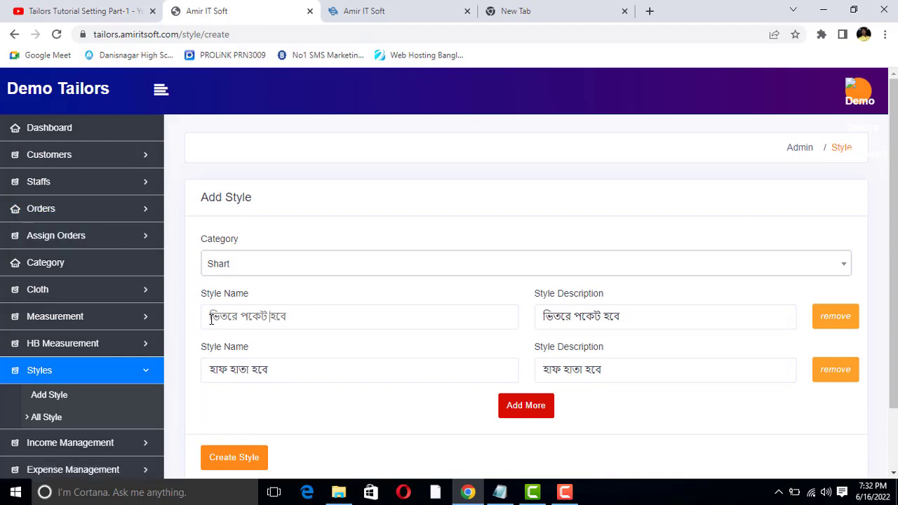
{"action": "left_click_drag", "start_coordinate": [209, 317], "coordinate": [294, 312]}
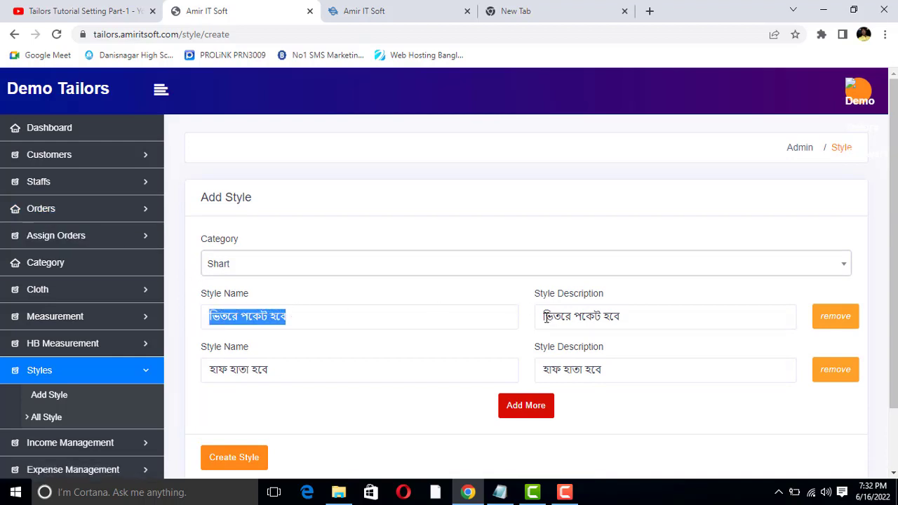
{"action": "left_click_drag", "start_coordinate": [545, 317], "coordinate": [625, 318]}
{"action": "left_click", "coordinate": [625, 317]}
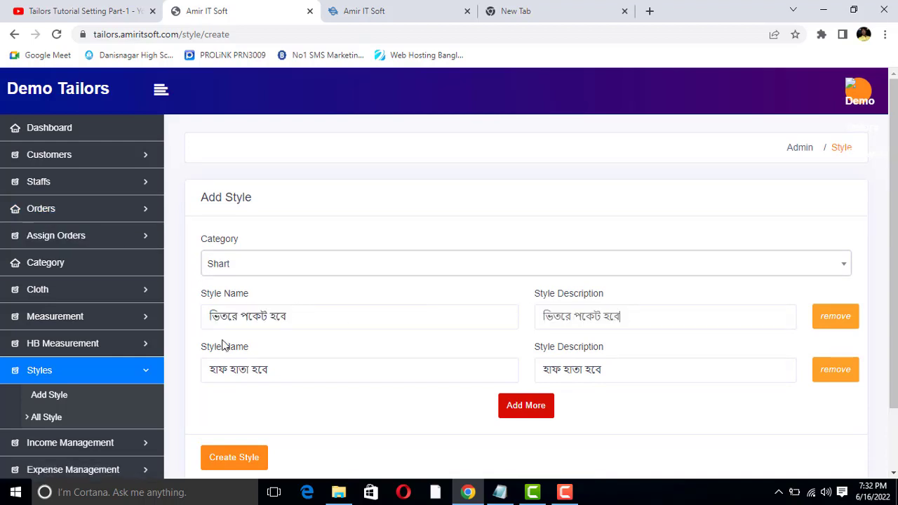
{"action": "double_click", "coordinate": [277, 316]}
{"action": "double_click", "coordinate": [259, 370]}
{"action": "left_click", "coordinate": [559, 374]}
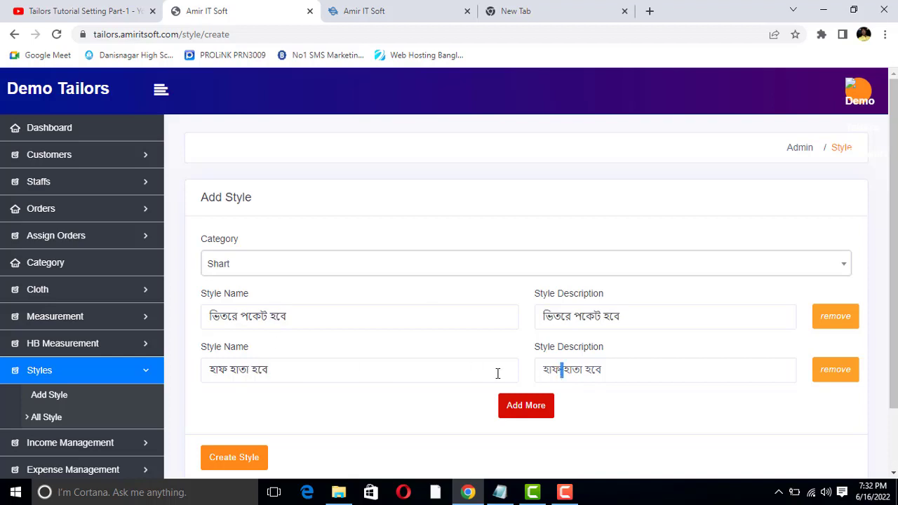
{"action": "left_click_drag", "start_coordinate": [551, 370], "coordinate": [585, 369]}
{"action": "left_click", "coordinate": [585, 370]}
{"action": "left_click", "coordinate": [279, 376]}
{"action": "left_click_drag", "start_coordinate": [239, 315], "coordinate": [305, 315]}
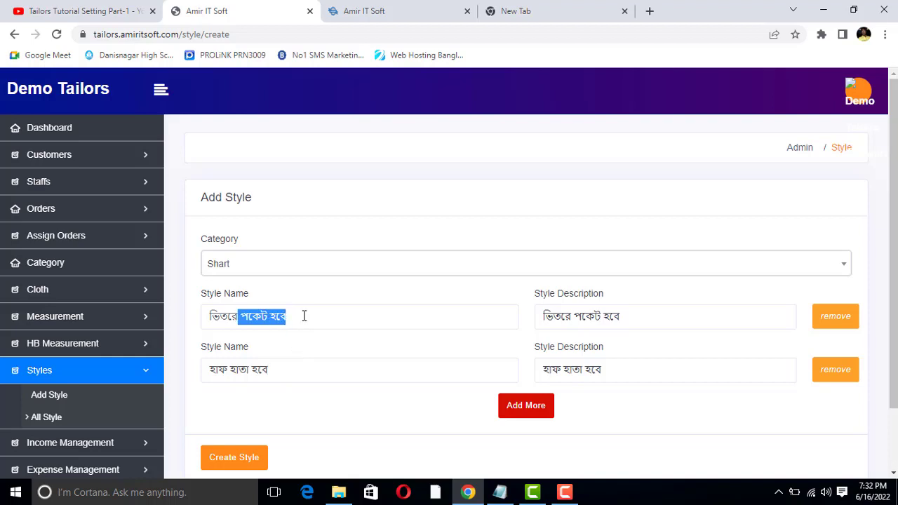
{"action": "left_click", "coordinate": [305, 315]}
{"action": "scroll", "coordinate": [304, 316], "scroll_direction": "down", "scroll_amount": 2}
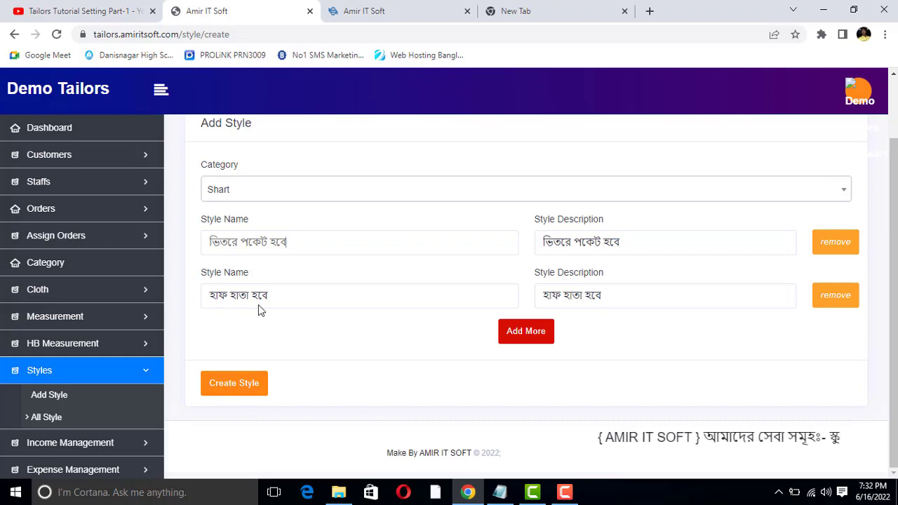
{"action": "left_click_drag", "start_coordinate": [269, 298], "coordinate": [204, 289]}
{"action": "left_click", "coordinate": [230, 246]}
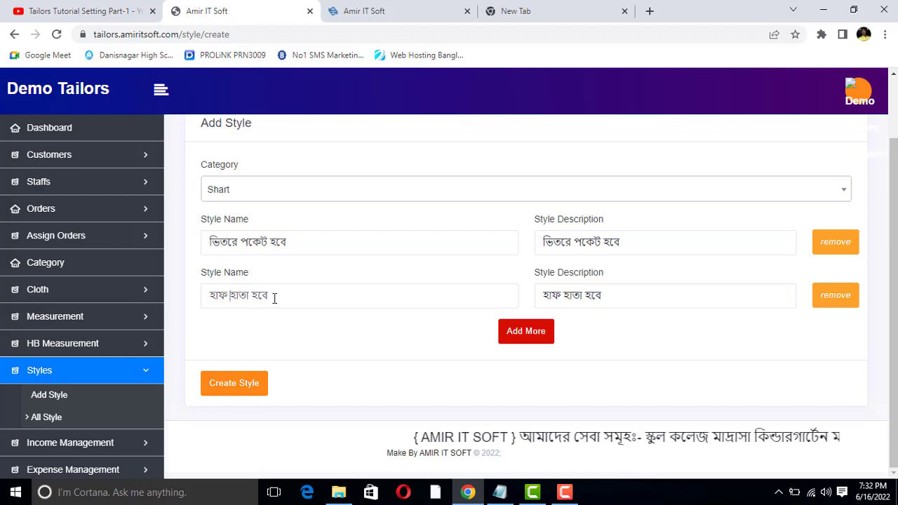
{"action": "left_click_drag", "start_coordinate": [284, 292], "coordinate": [221, 295]}
{"action": "left_click", "coordinate": [221, 295]}
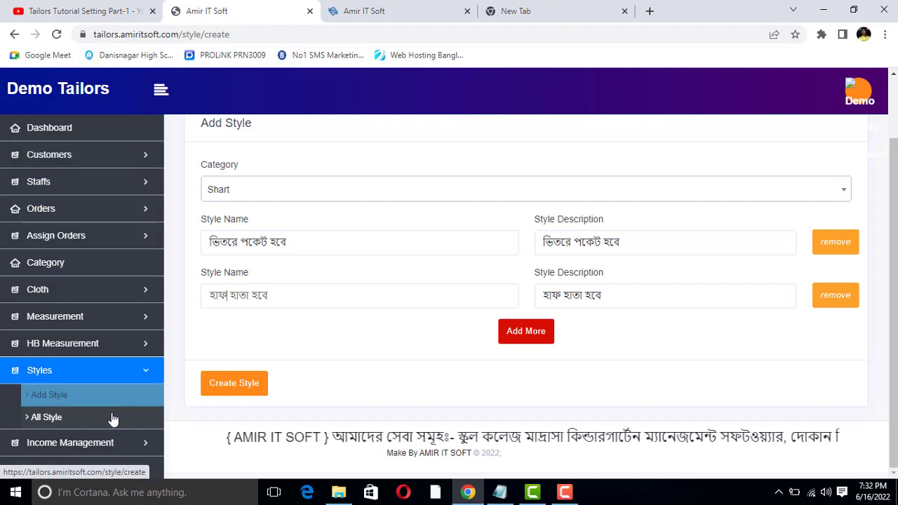
{"action": "left_click", "coordinate": [250, 296]}
{"action": "left_click_drag", "start_coordinate": [272, 295], "coordinate": [230, 295]}
{"action": "left_click", "coordinate": [231, 295]}
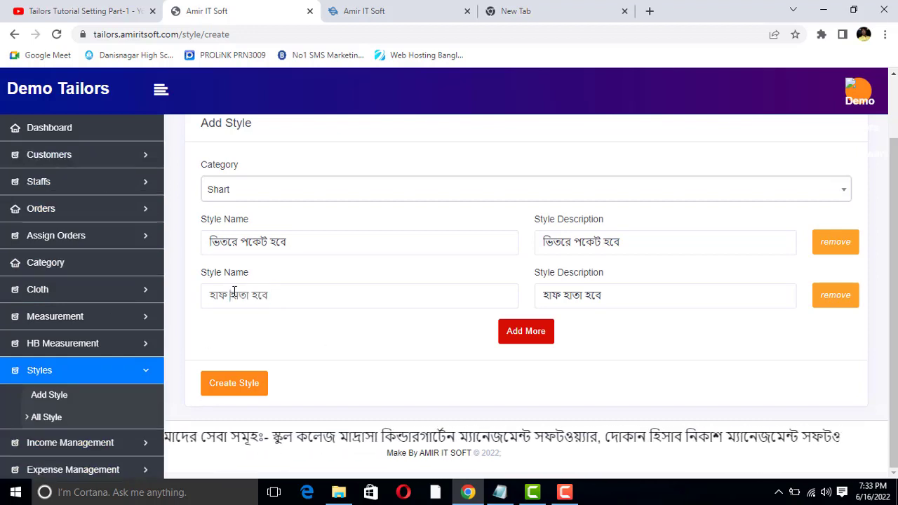
{"action": "left_click", "coordinate": [272, 295]}
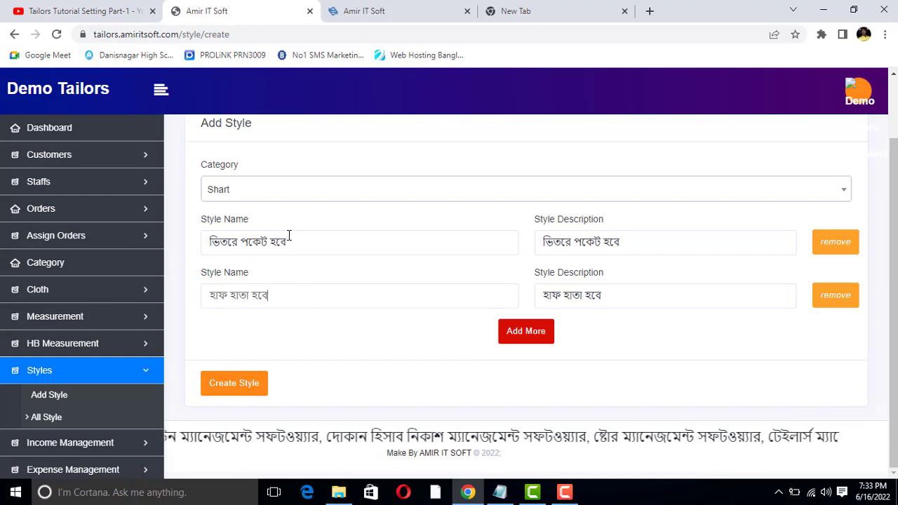
{"action": "left_click", "coordinate": [237, 242]}
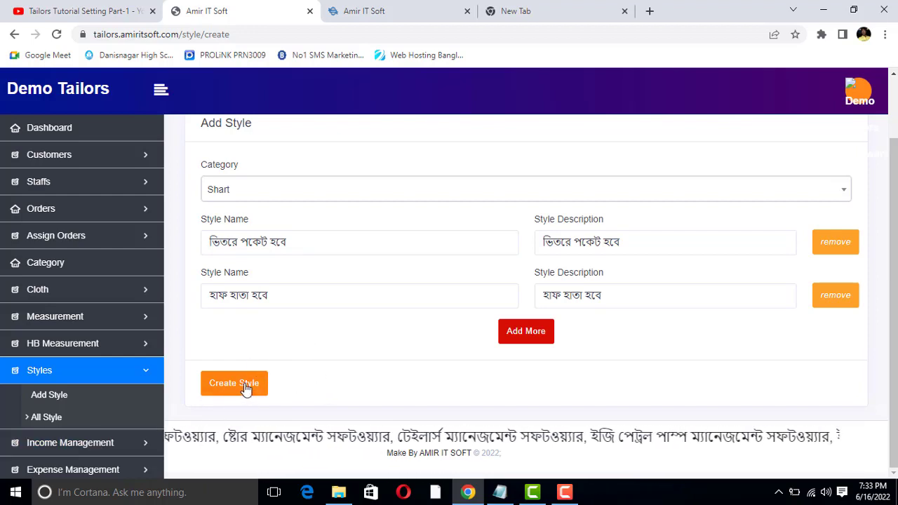
{"action": "scroll", "coordinate": [263, 236], "scroll_direction": "up", "scroll_amount": 1}
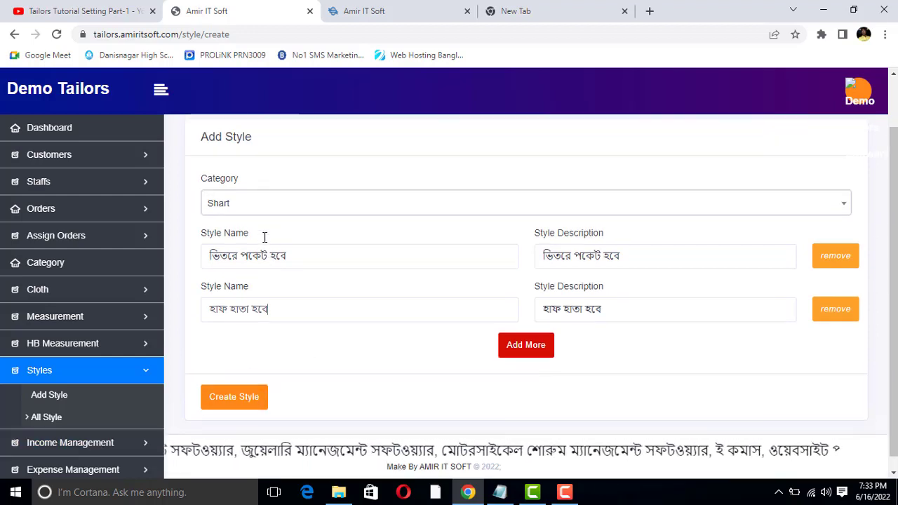
{"action": "left_click", "coordinate": [620, 325]}
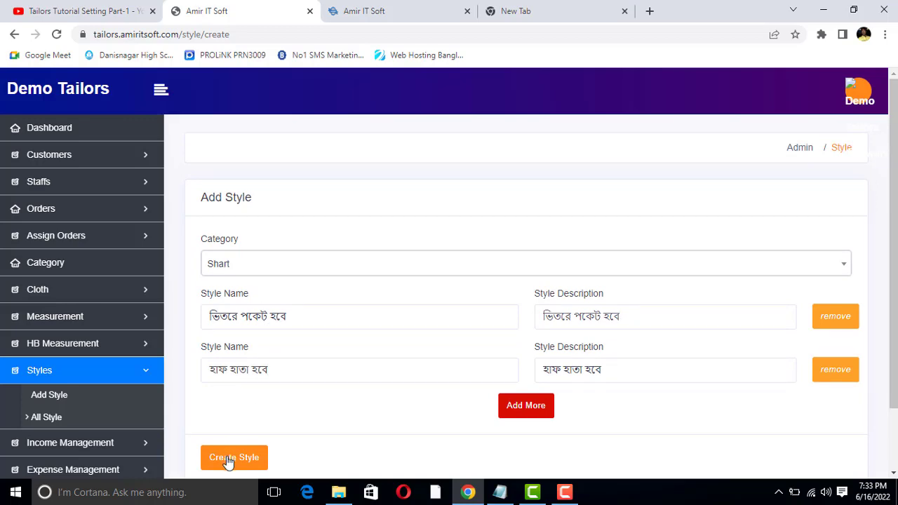
{"action": "scroll", "coordinate": [232, 456], "scroll_direction": "down", "scroll_amount": 1}
{"action": "left_click", "coordinate": [237, 383]}
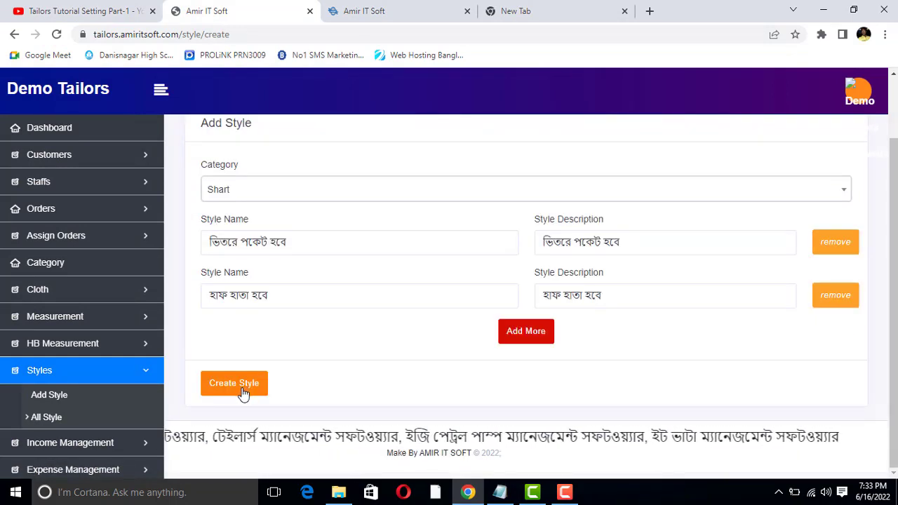
{"action": "left_click", "coordinate": [283, 202]}
{"action": "left_click", "coordinate": [282, 203]}
{"action": "double_click", "coordinate": [269, 238]}
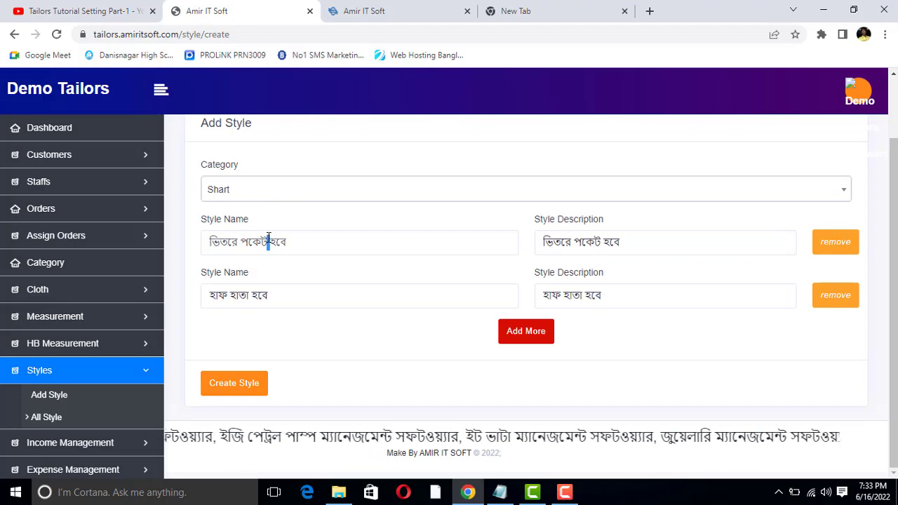